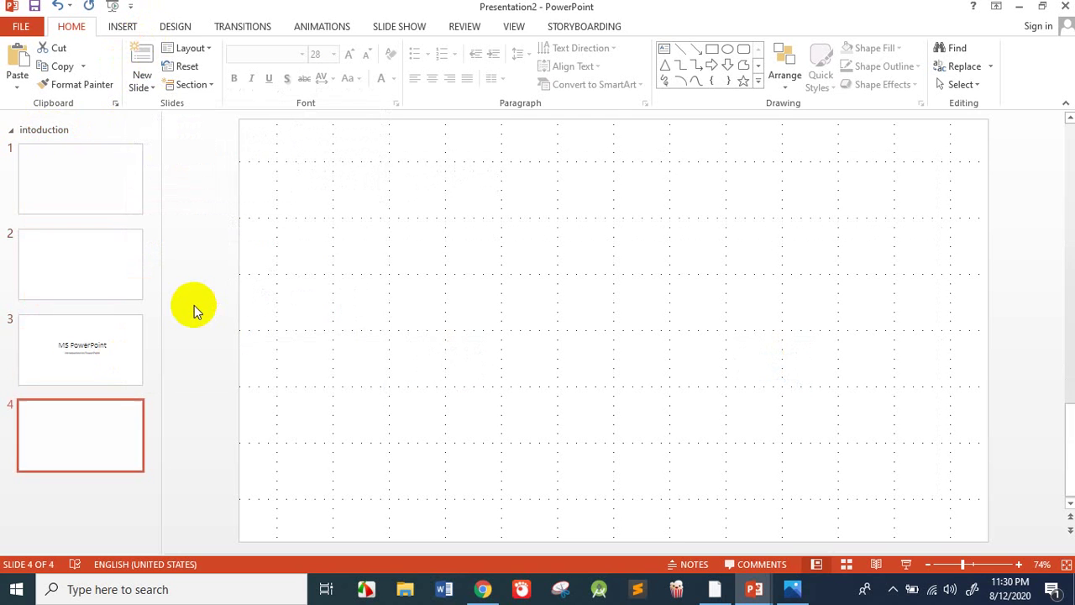
Add blank slides 5 and 6, then start a new section at slide 4.
click(141, 63)
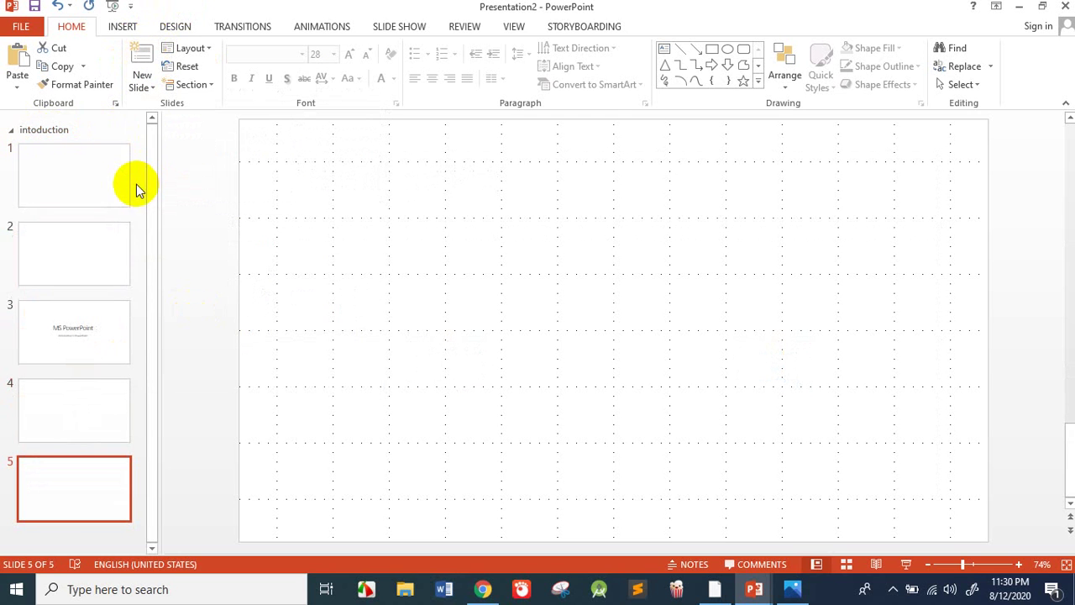
click(150, 60)
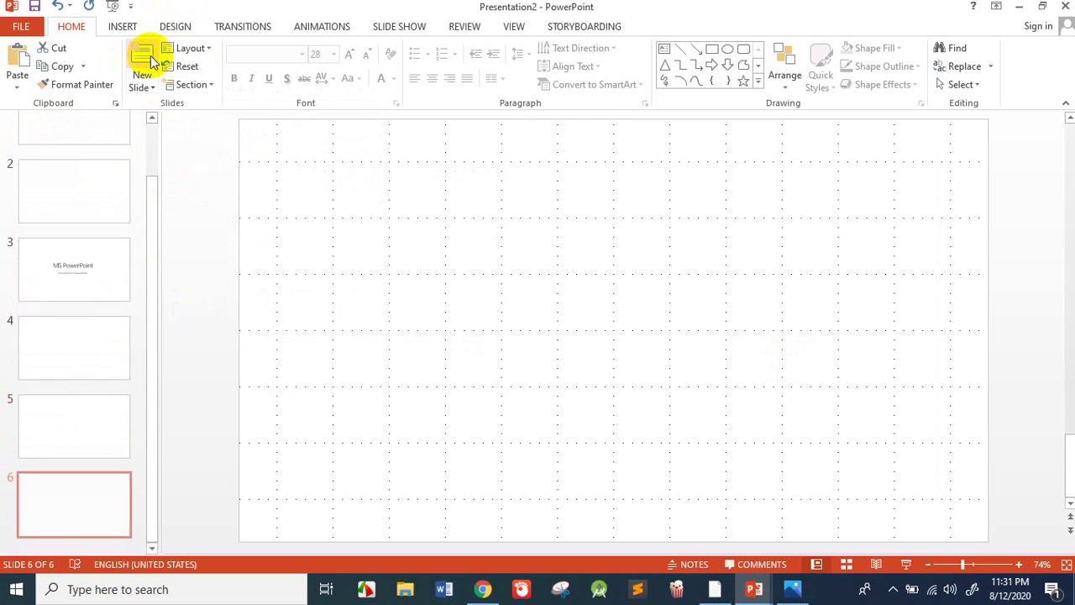
click(67, 282)
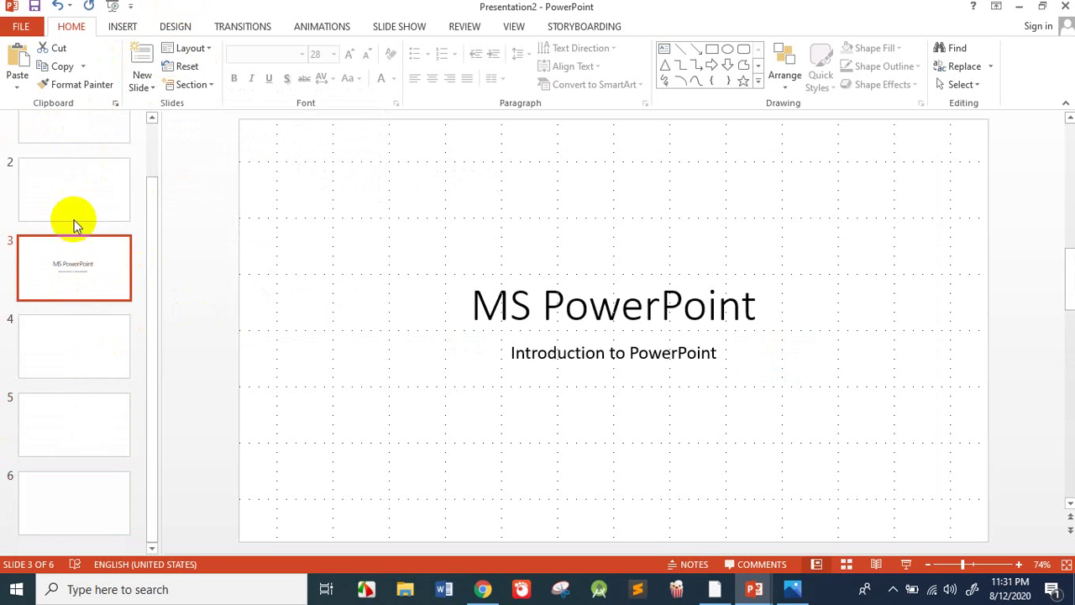
scroll(84, 227, up, 2)
click(77, 407)
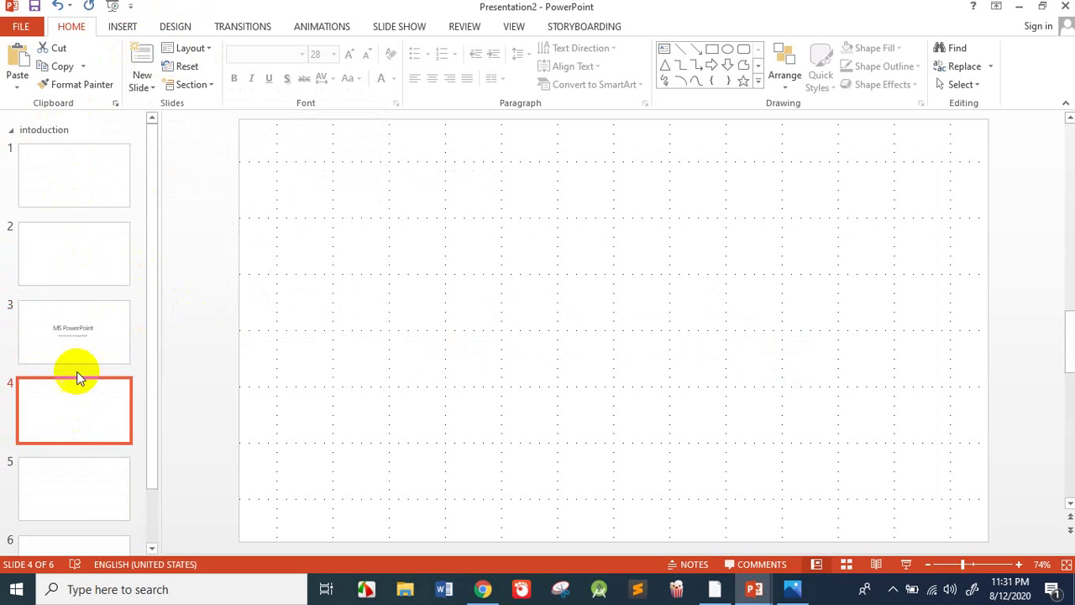
click(210, 87)
click(210, 102)
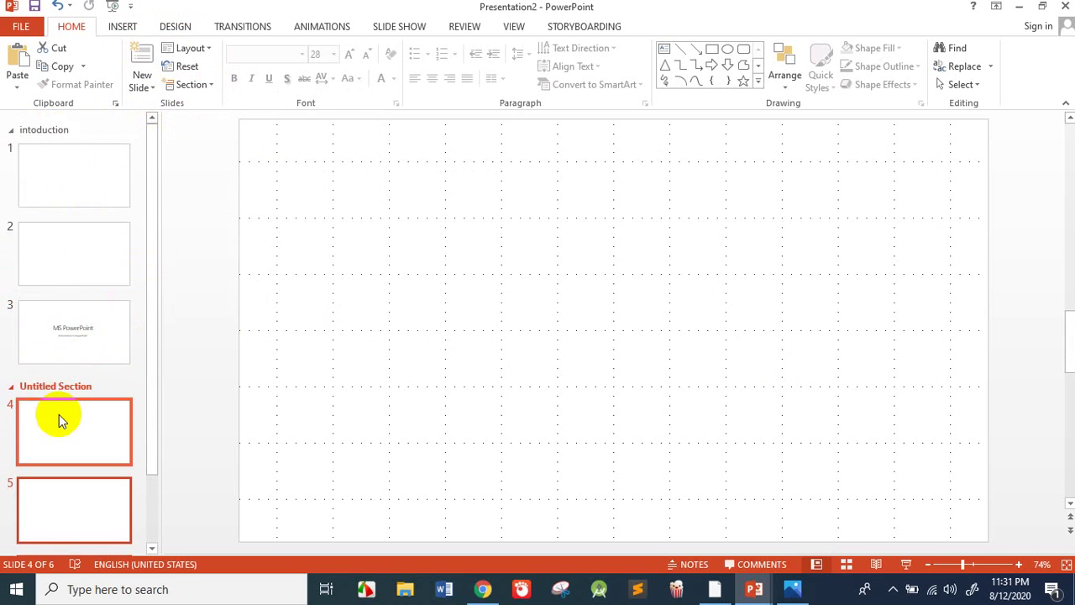
Rename the new section to 'body of the presentation'.
scroll(63, 403, down, 1)
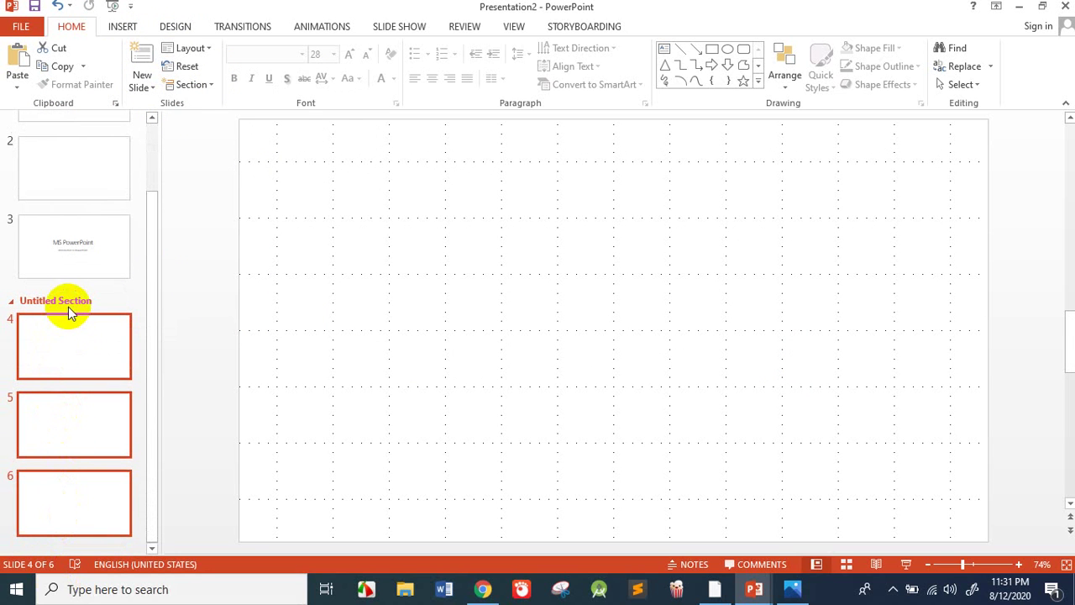
click(208, 88)
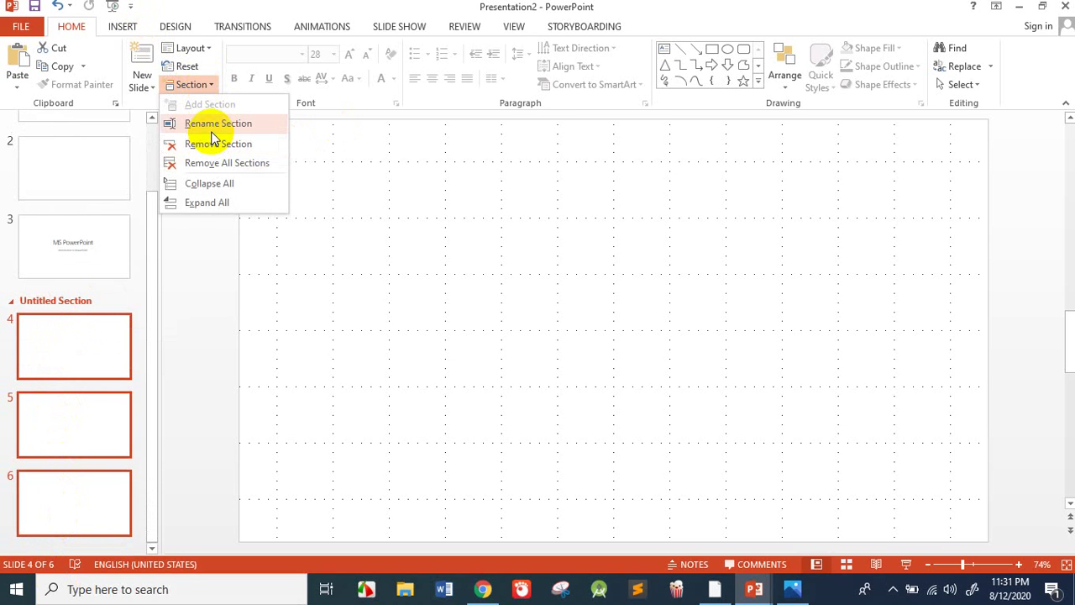
click(211, 124)
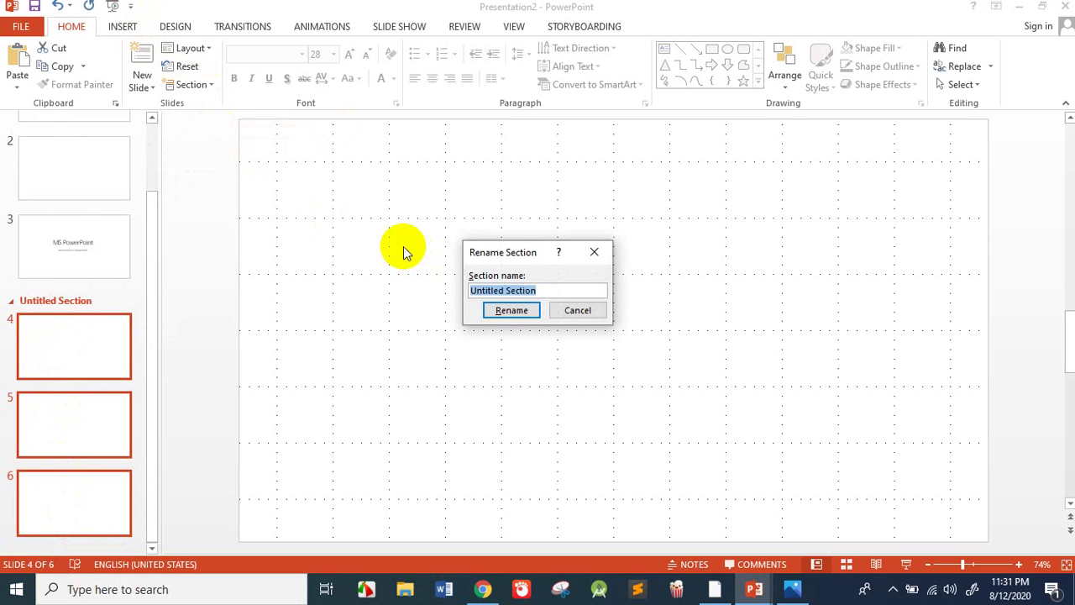
text(body of the presentation)
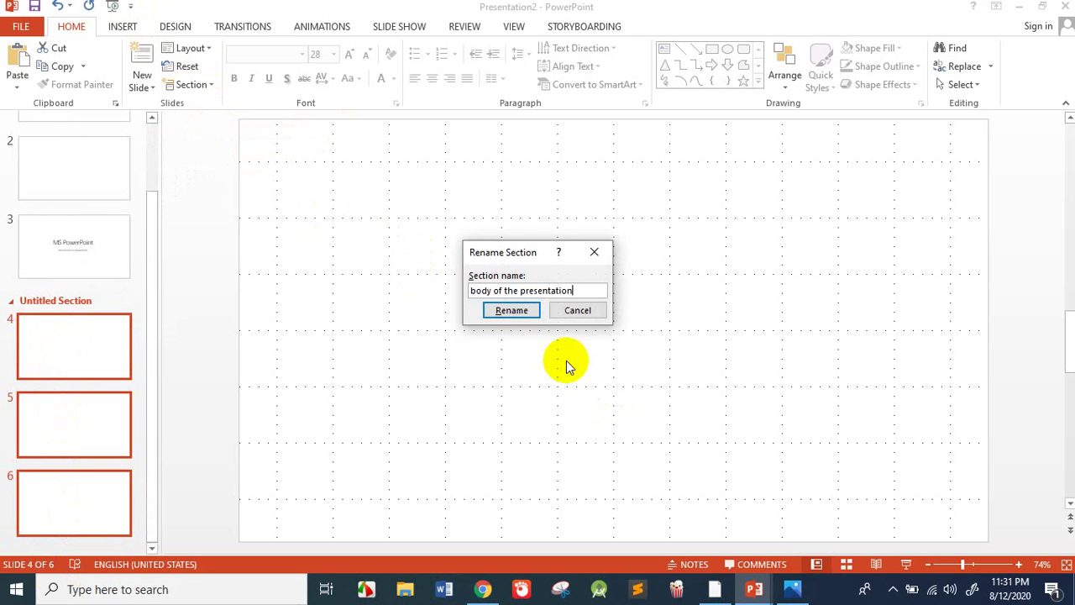
click(512, 310)
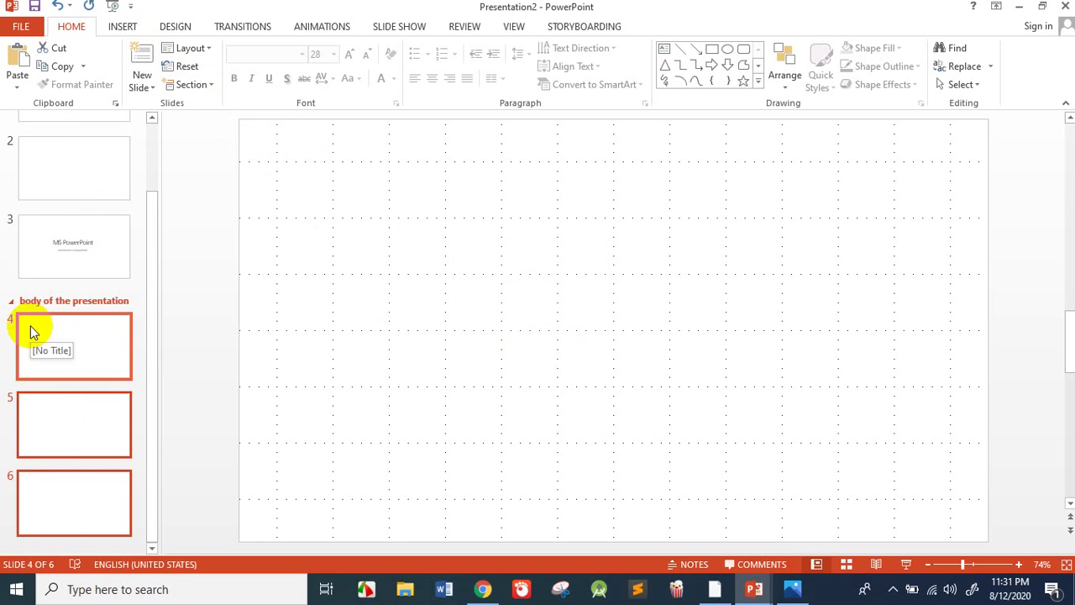
Collapse the intoduction and body of the presentation sections, then re-expand body of the presentation.
scroll(20, 198, up, 1)
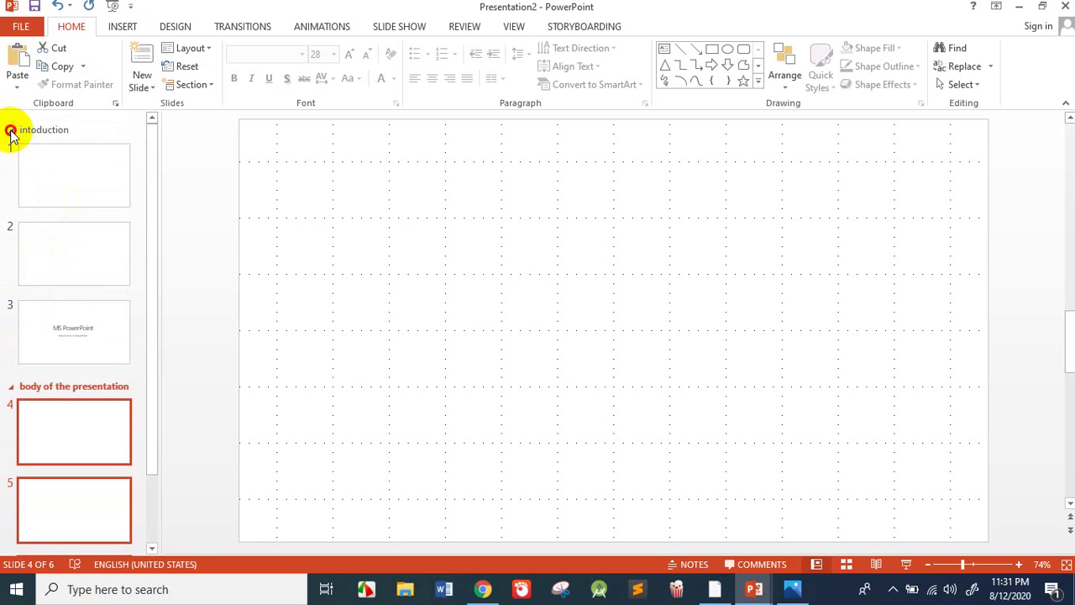
click(11, 131)
click(11, 154)
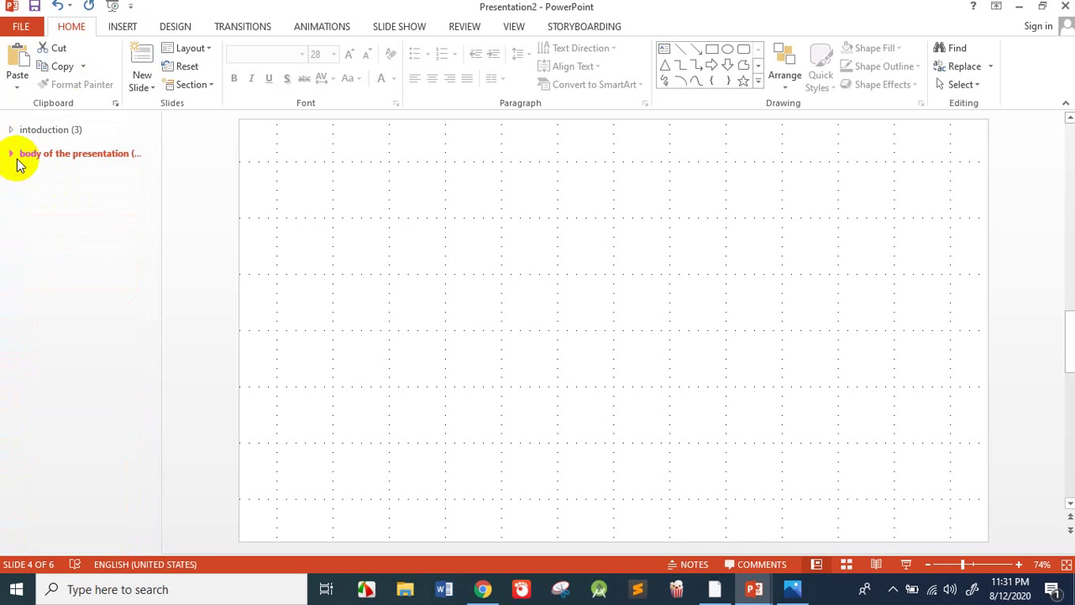
click(52, 131)
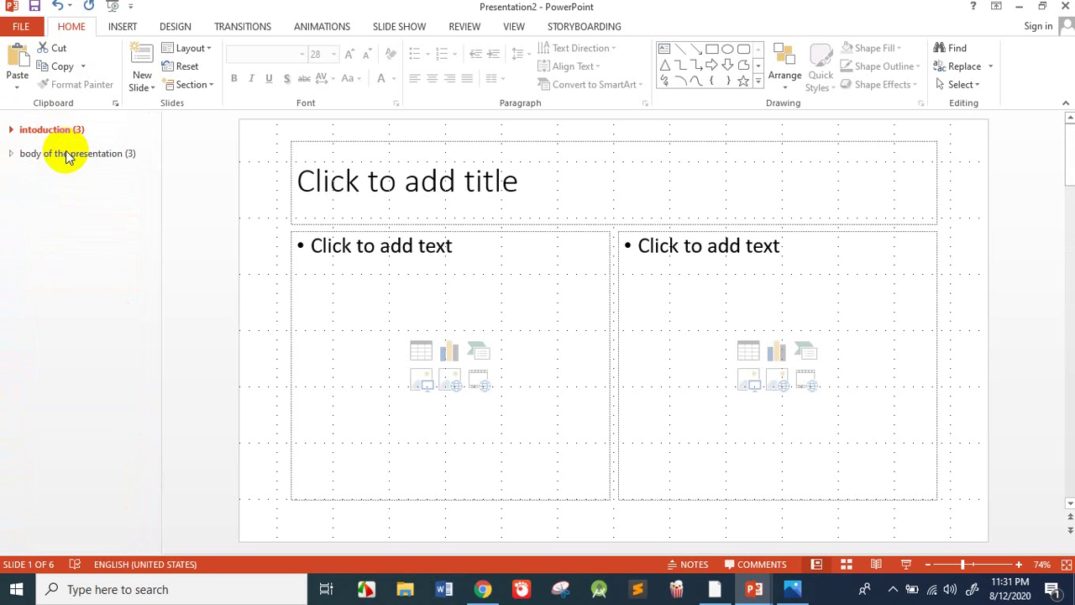
click(67, 154)
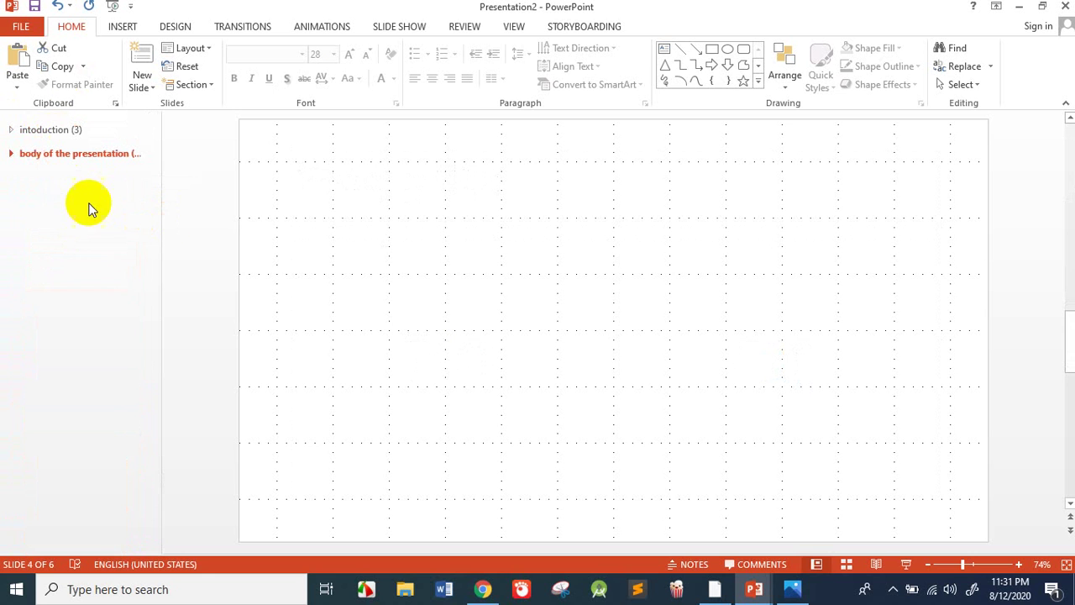
click(11, 153)
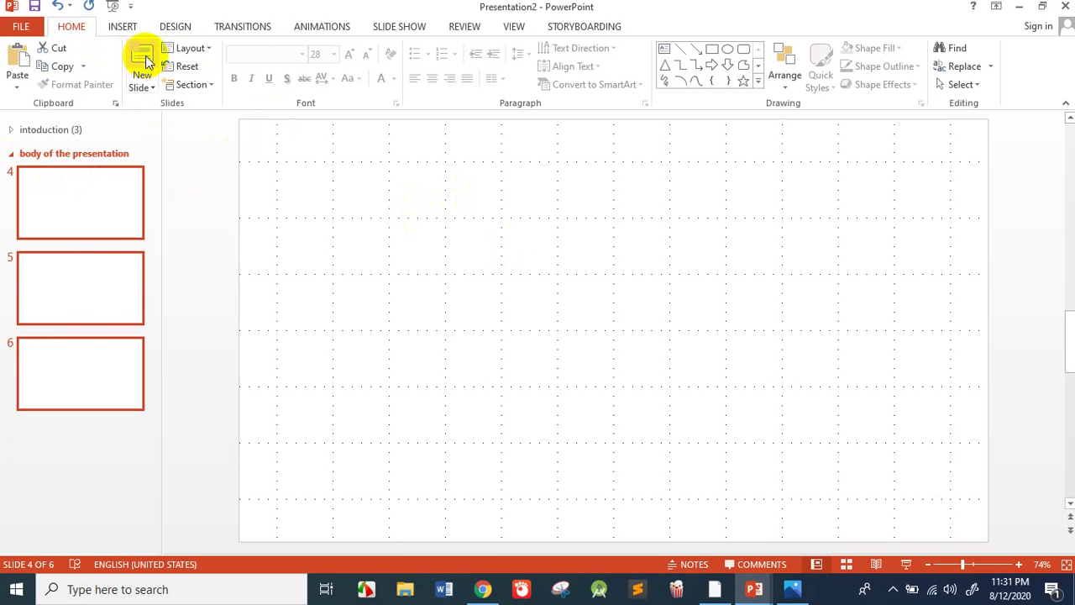
Add a Content with Caption slide 7, with placeholder text in its title and caption.
click(141, 84)
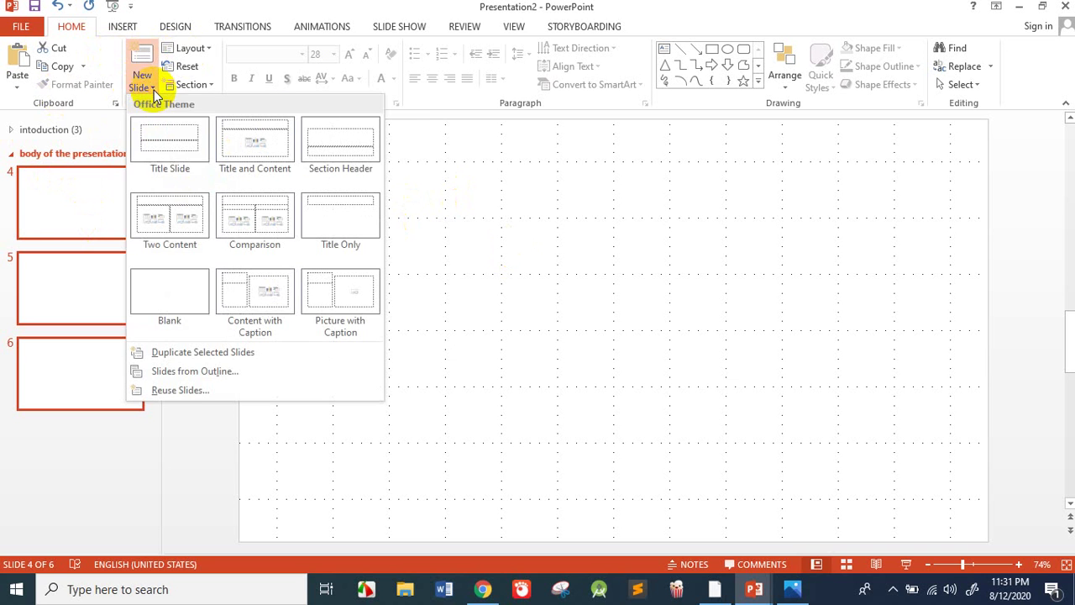
click(267, 303)
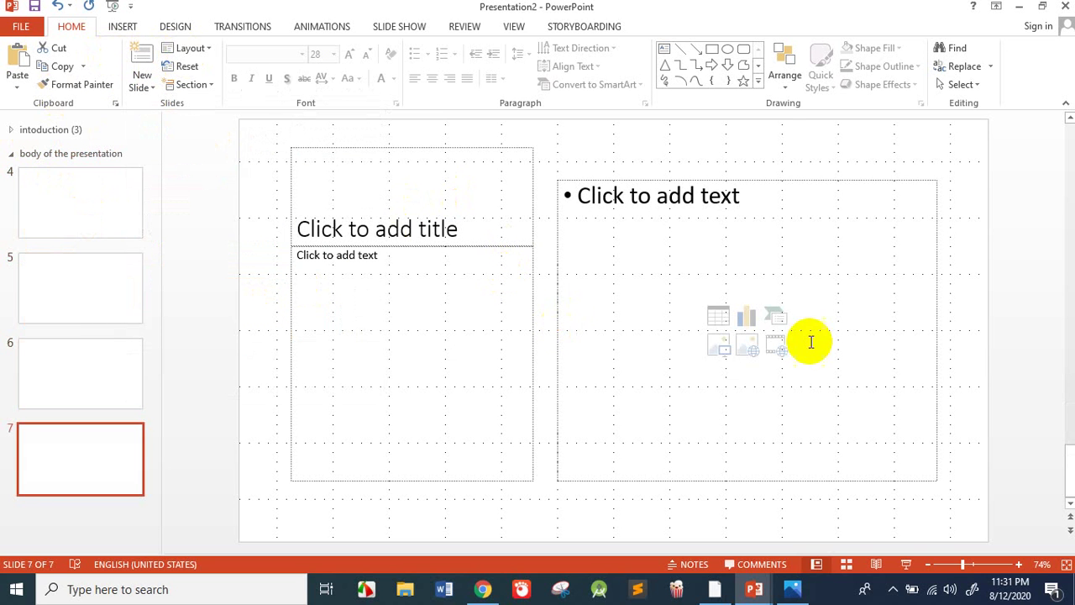
click(404, 229)
text(klasdlfd)
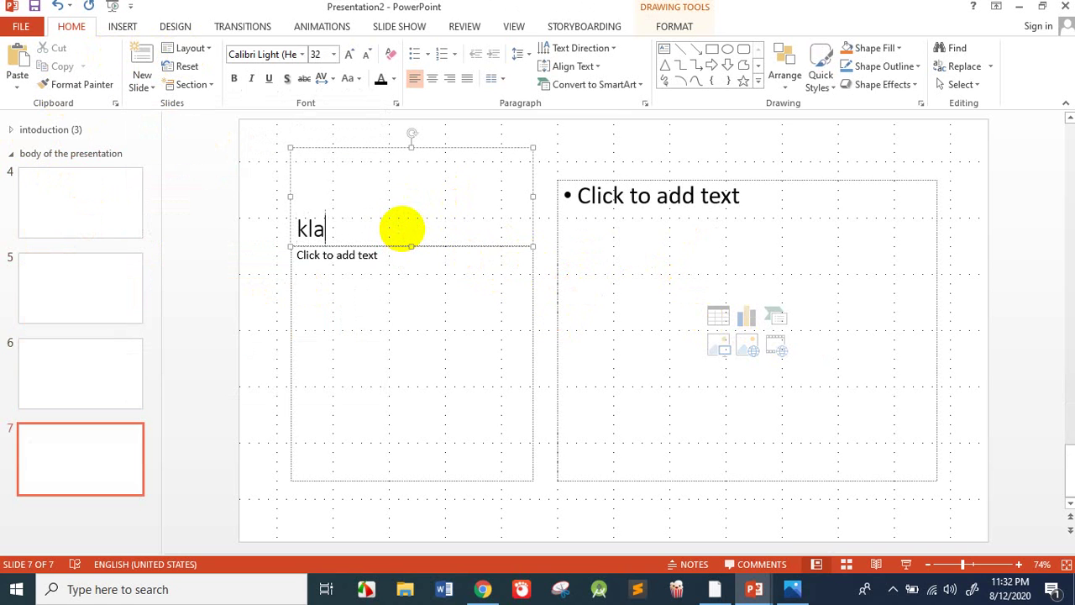
click(436, 283)
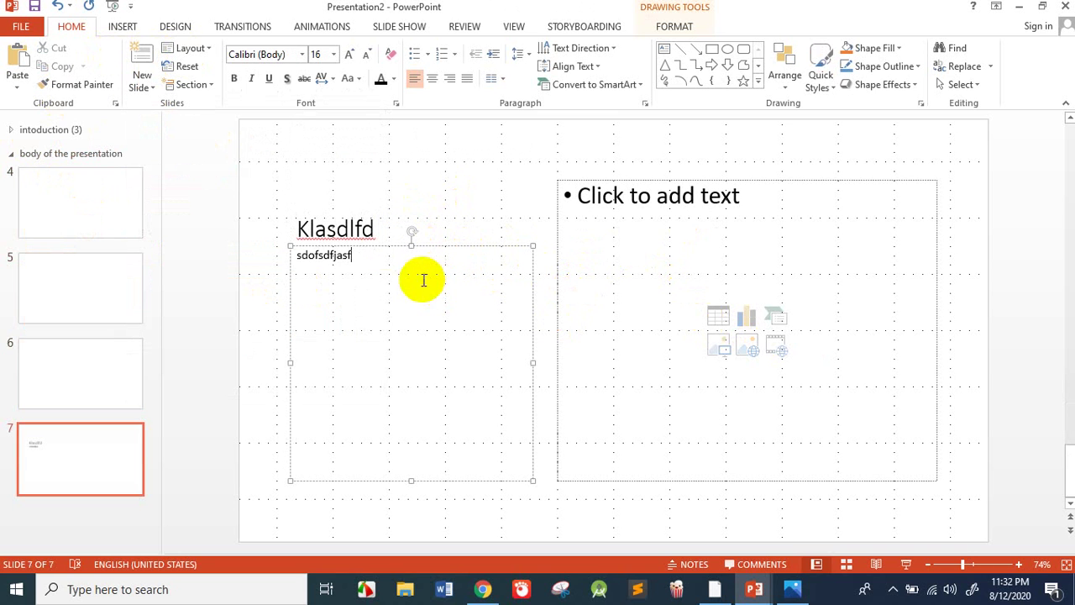
drag(374, 229, 299, 229)
text(sdf)
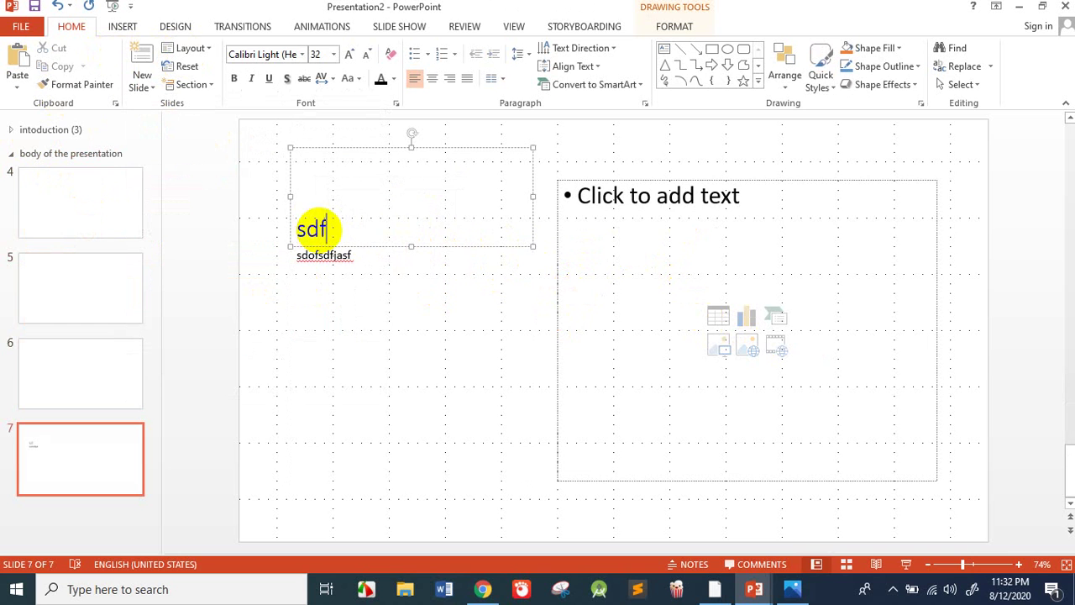
Open the Insert Table dialog for the content area and close it without inserting.
click(704, 205)
click(725, 324)
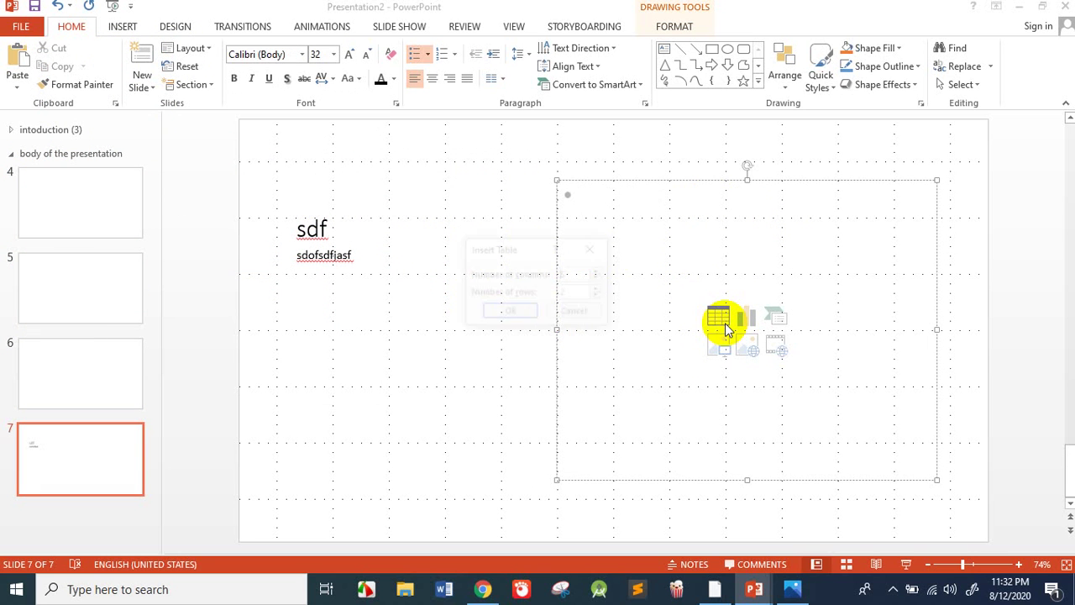
click(590, 250)
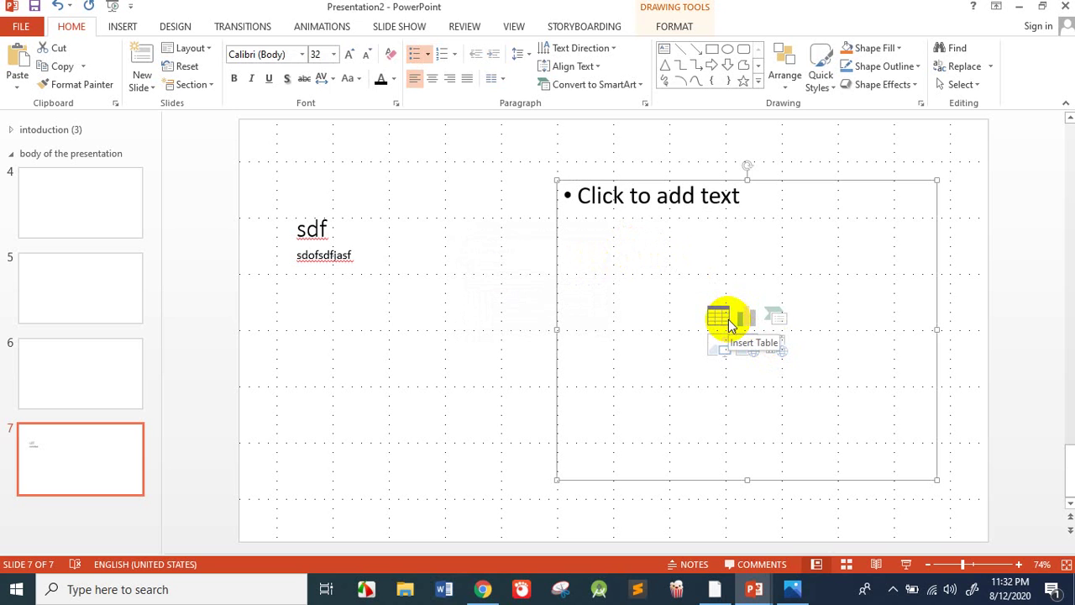
Insert a 5 by 2 table, undo it, then cancel the Insert Chart dialog.
click(724, 317)
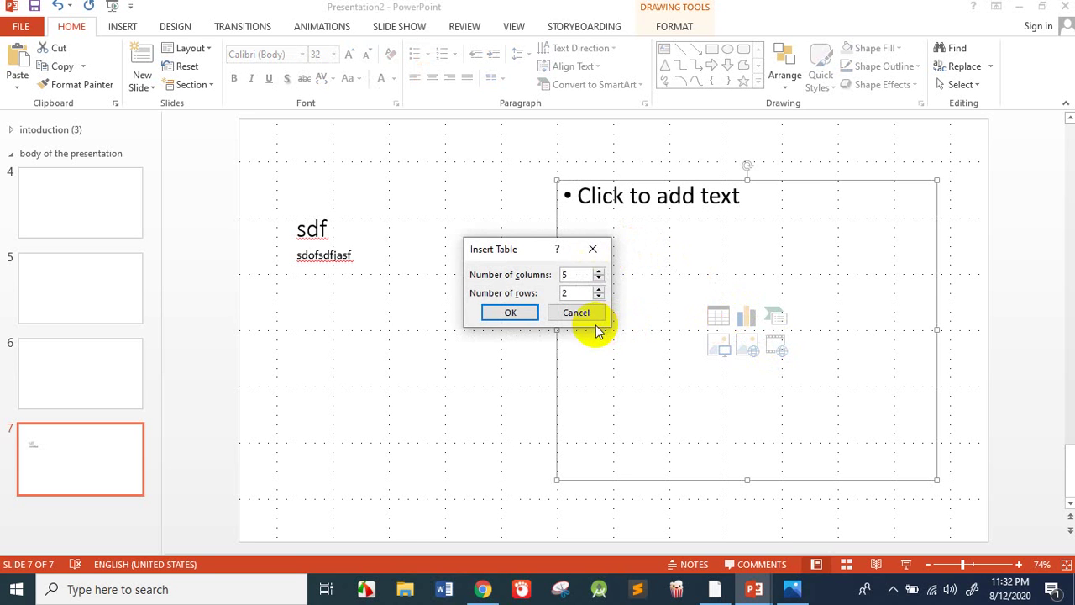
click(507, 310)
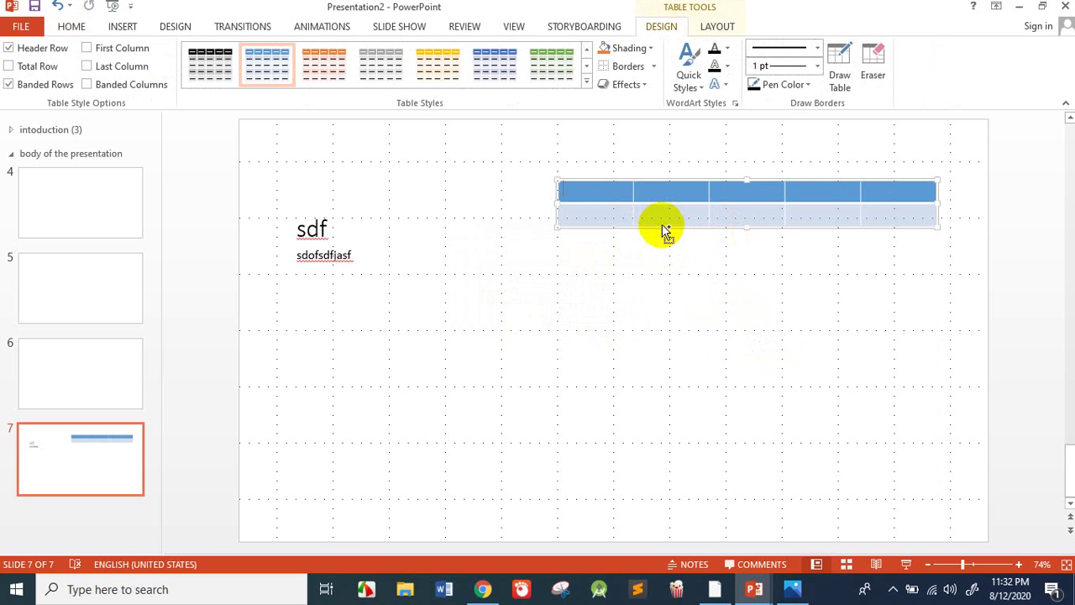
key(ctrl+z)
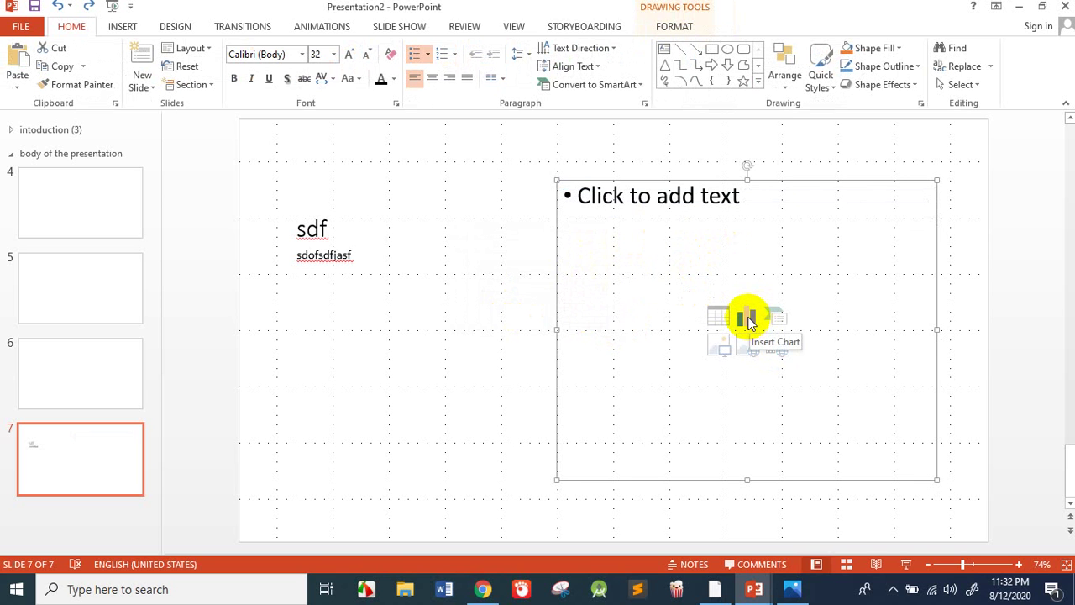
click(751, 319)
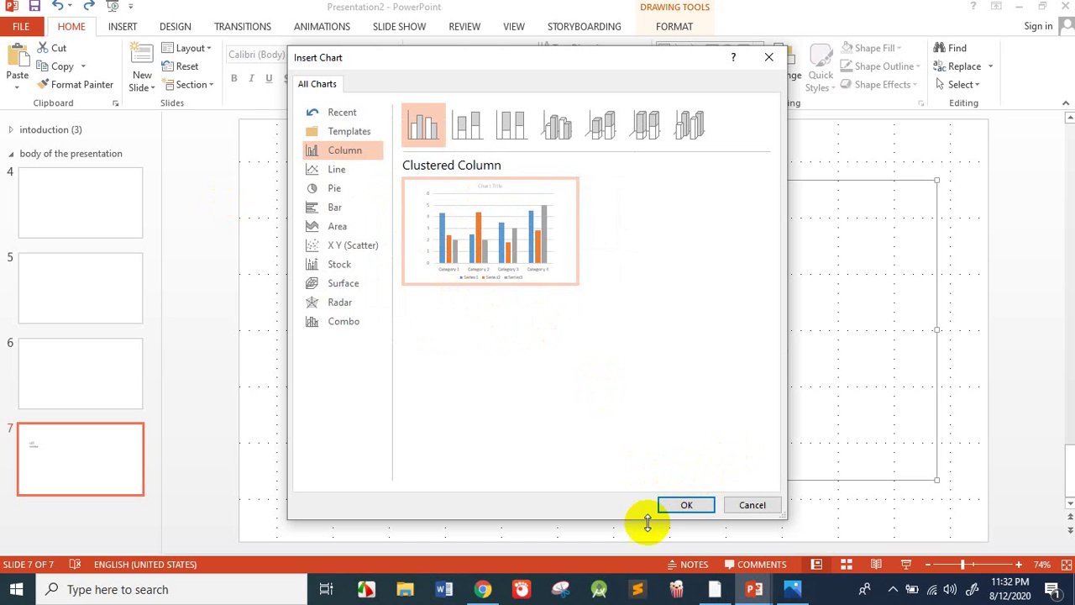
click(751, 507)
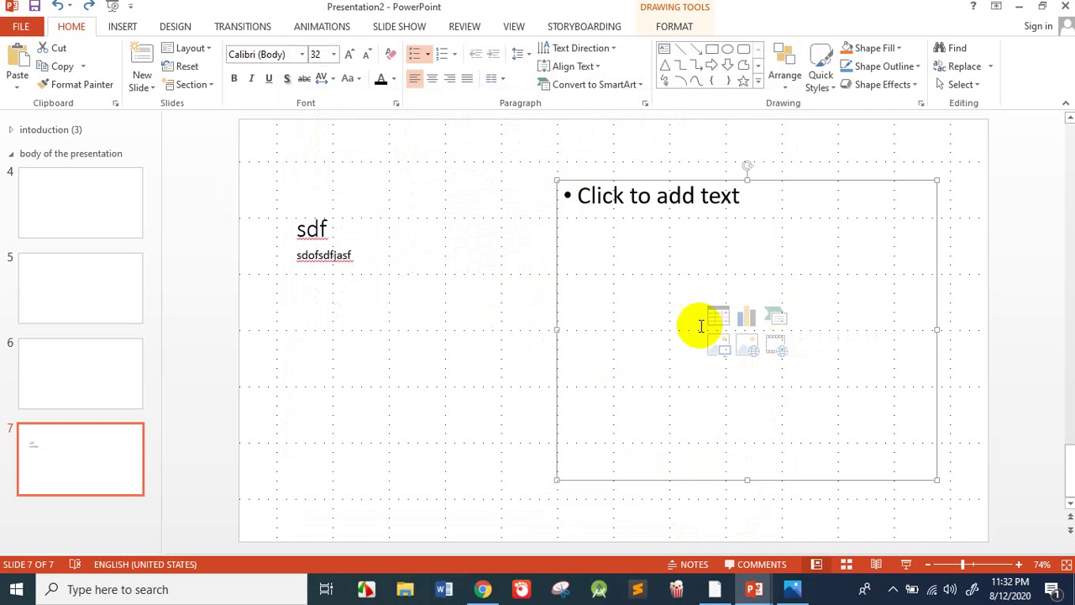
Browse the List, Process, Cycle, Hierarchy and Picture SmartArt categories, then cancel without inserting.
click(770, 325)
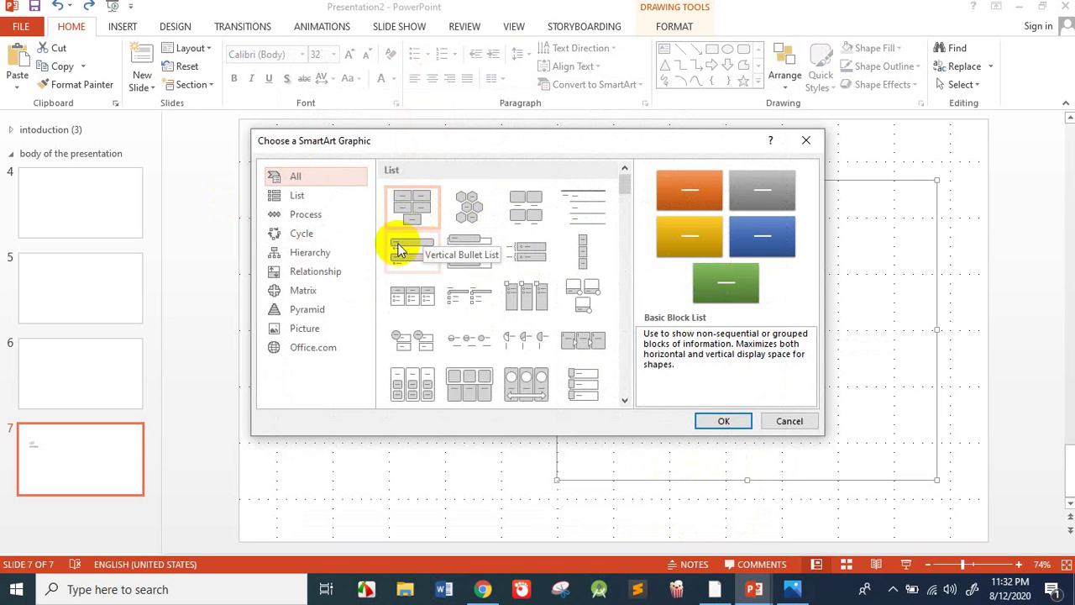
click(299, 197)
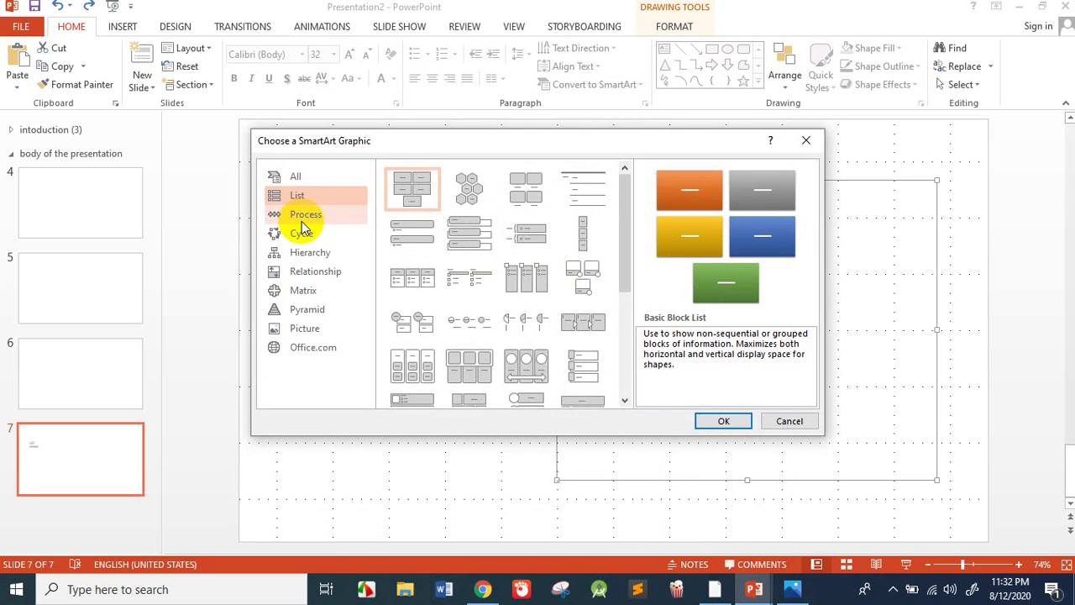
click(302, 221)
click(303, 240)
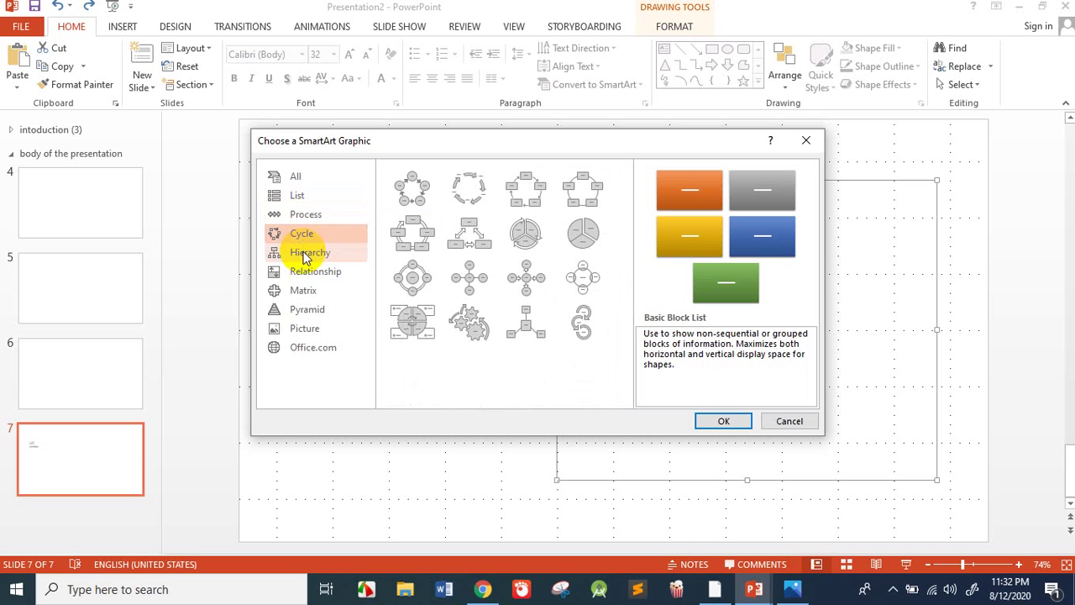
click(306, 253)
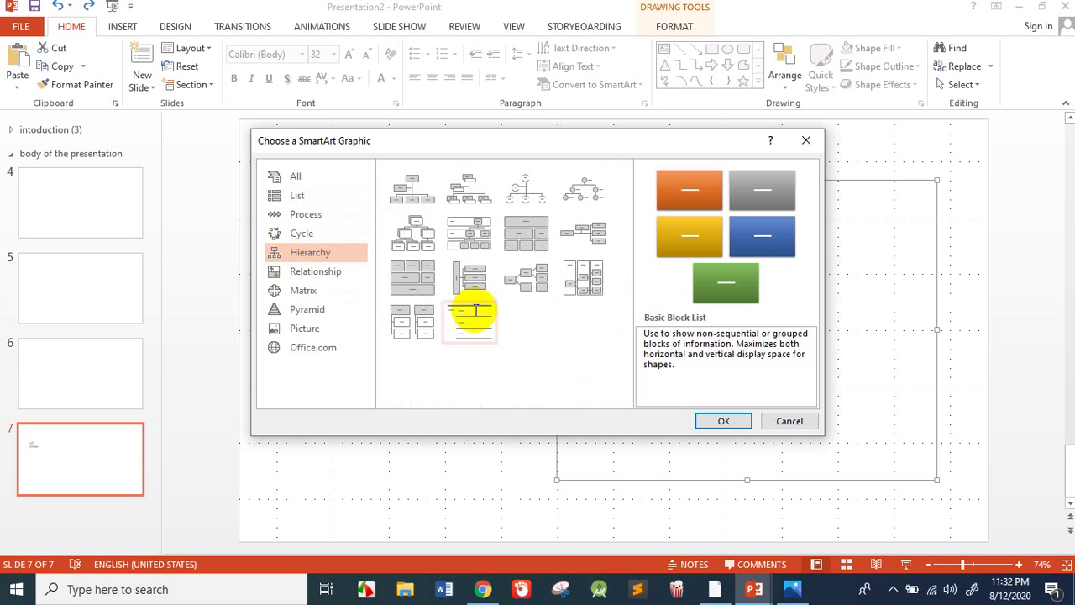
click(301, 330)
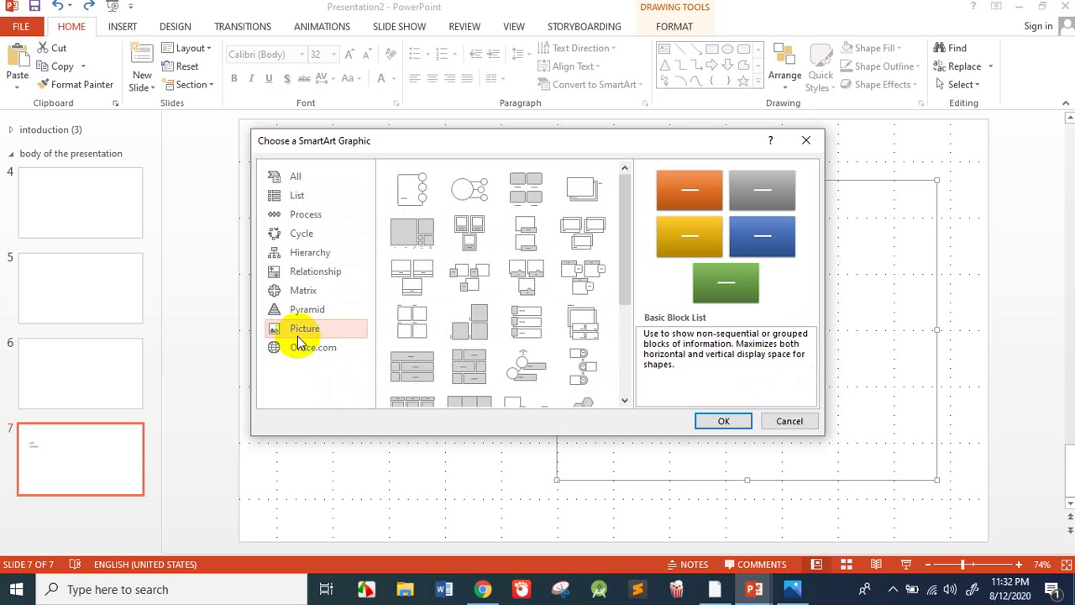
click(790, 421)
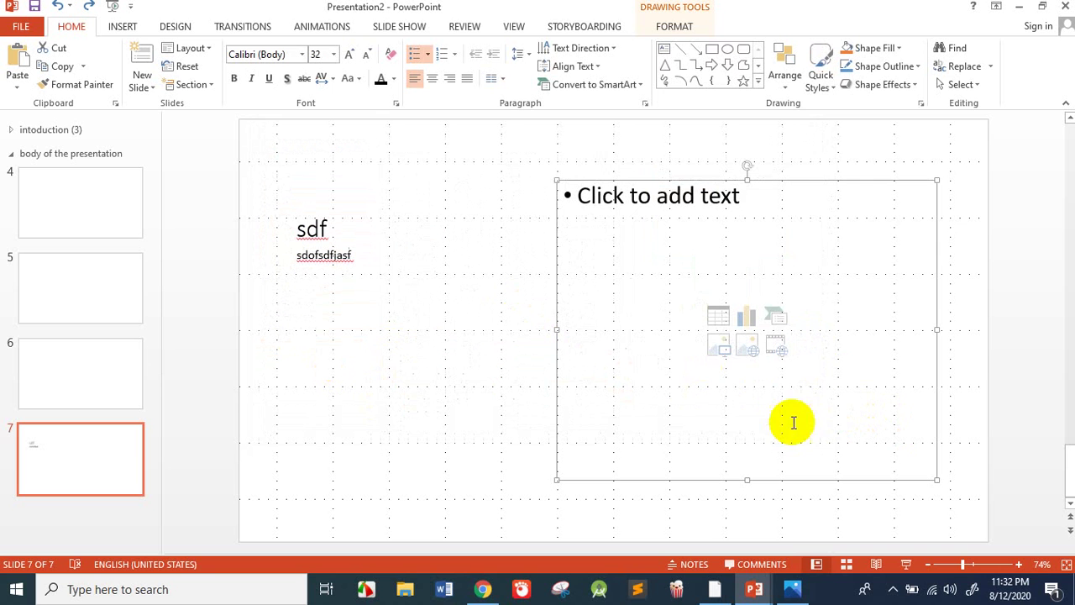
click(719, 348)
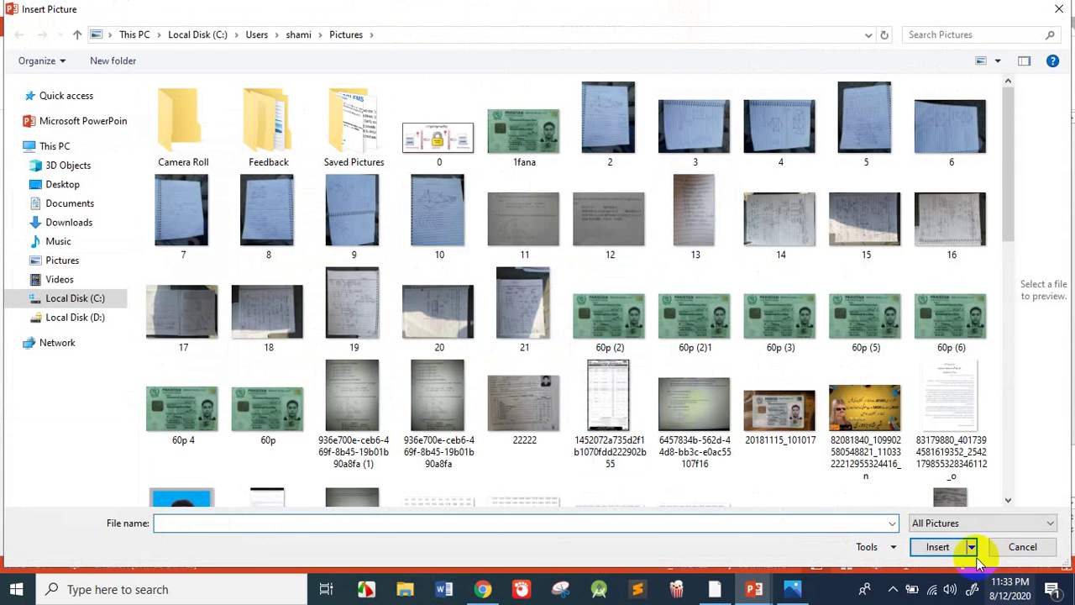
click(1024, 547)
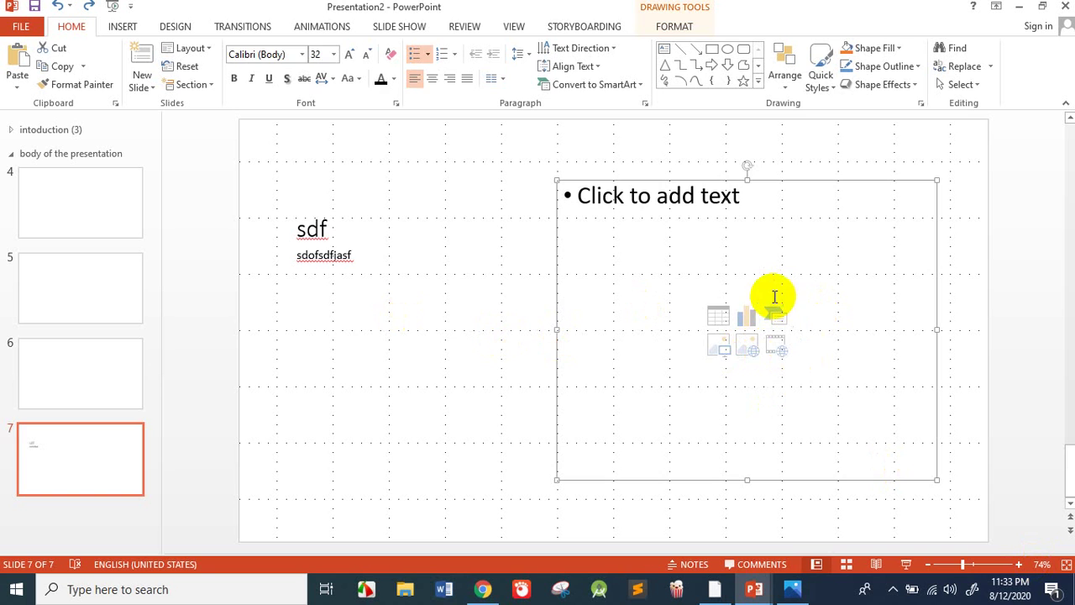
scroll(337, 348, up, 1)
scroll(337, 347, down, 1)
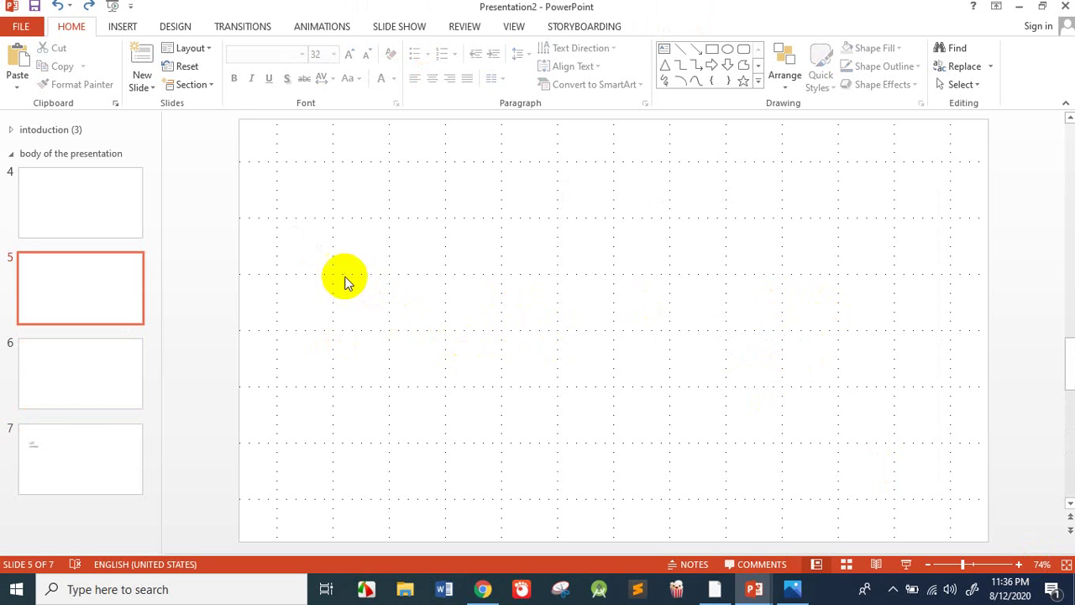
Apply the Comparison layout to slide 5.
click(49, 288)
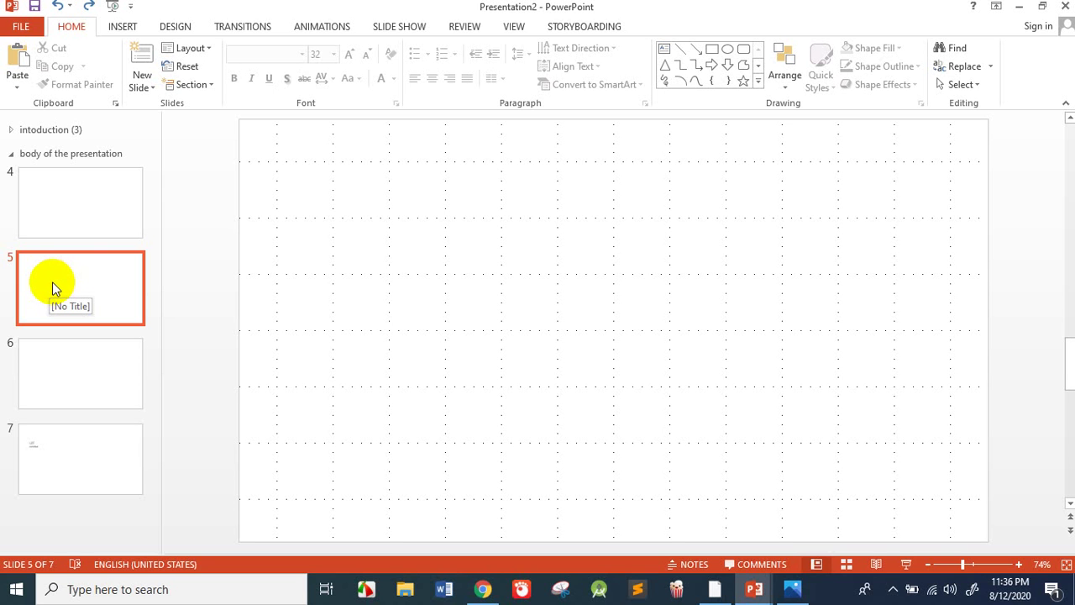
click(210, 52)
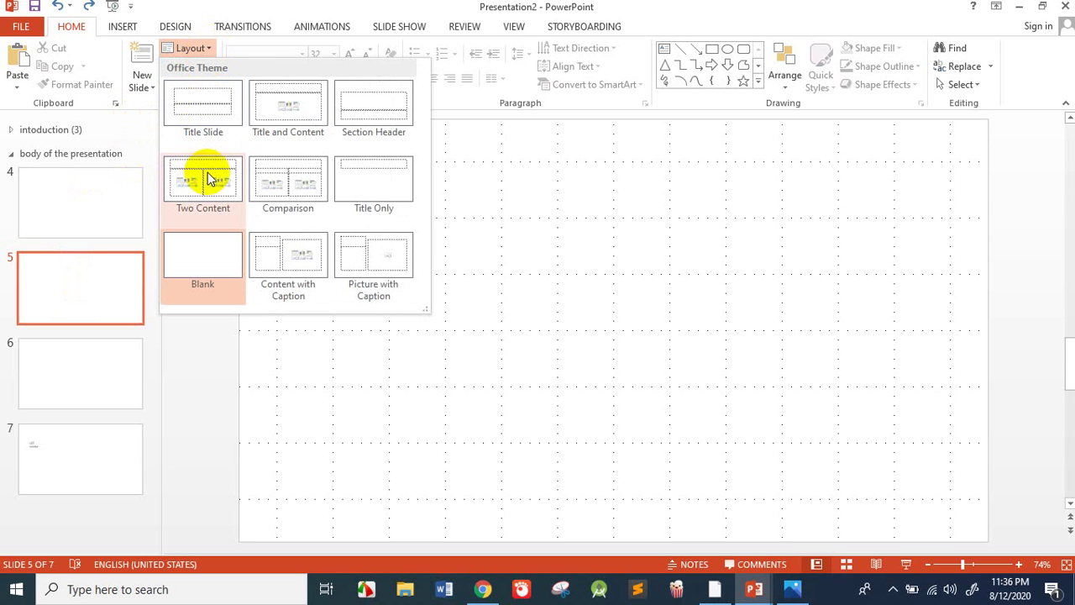
click(283, 178)
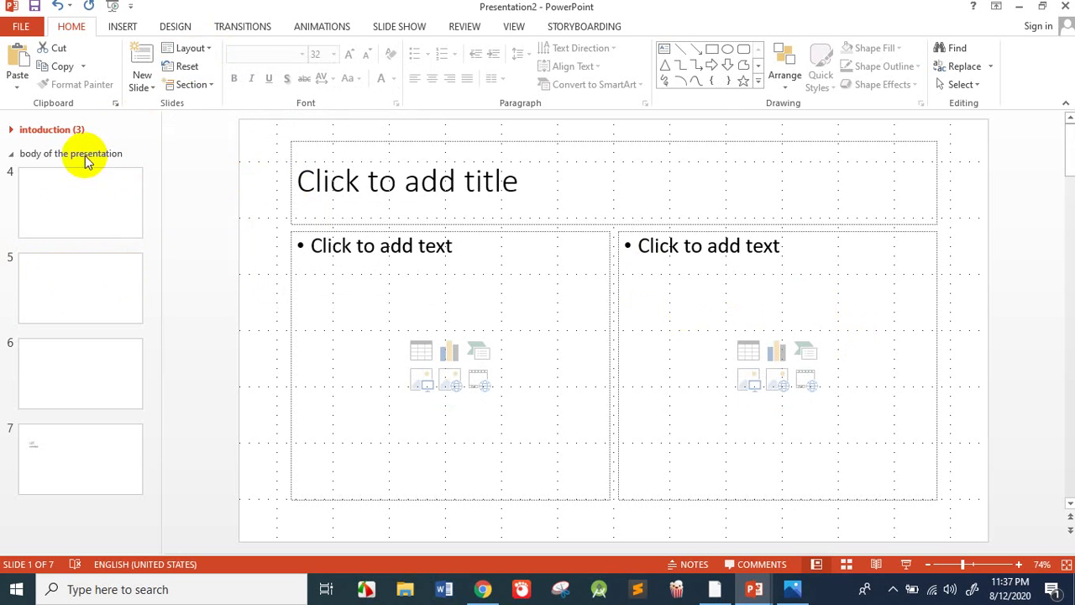
Collapse all sections, then expand all sections again.
click(206, 86)
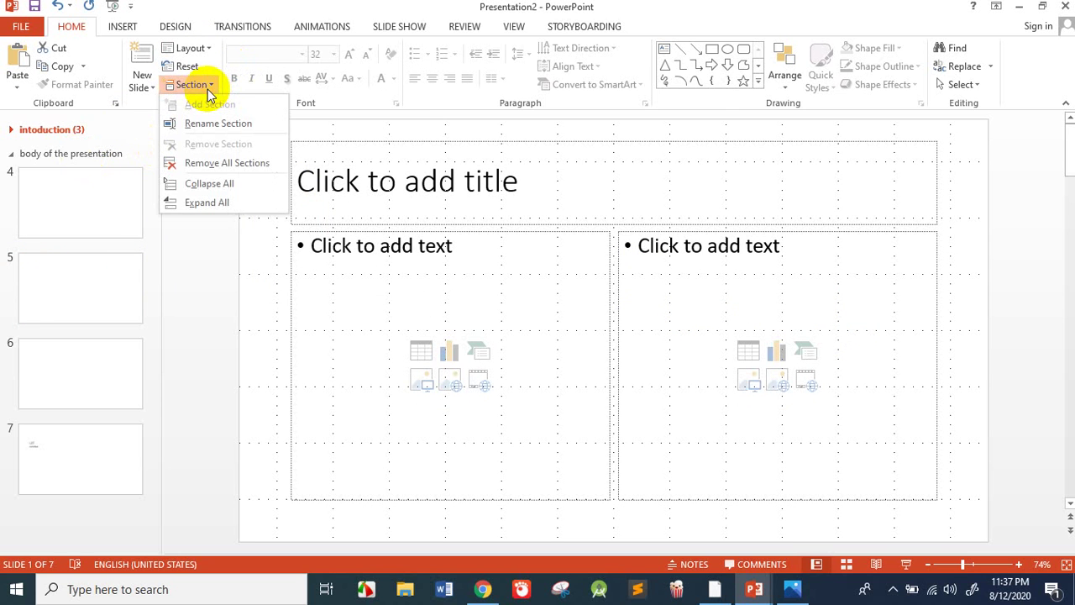
click(225, 186)
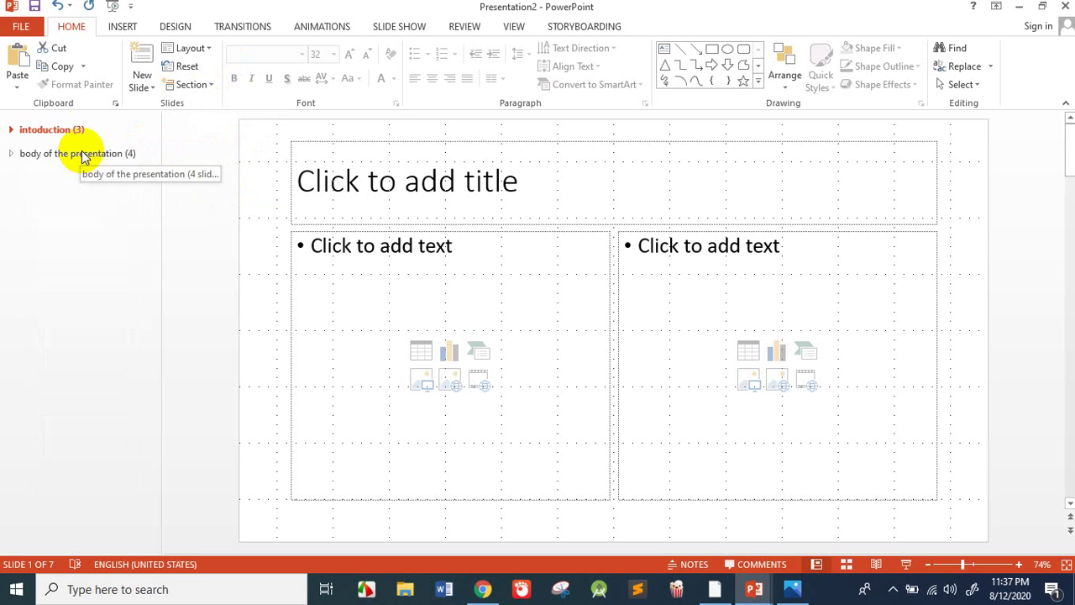
click(192, 85)
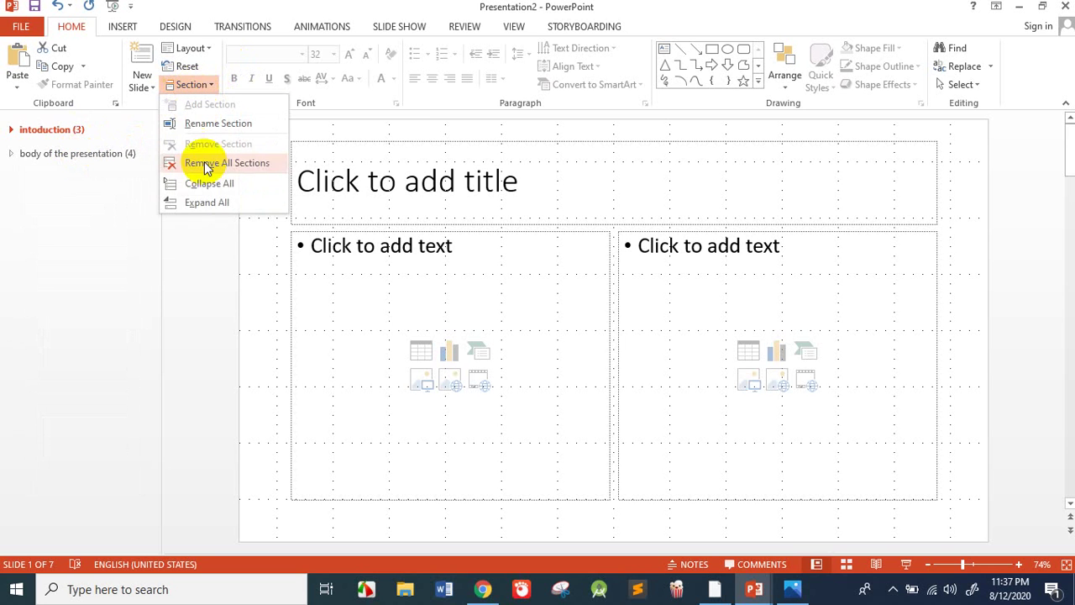
click(205, 205)
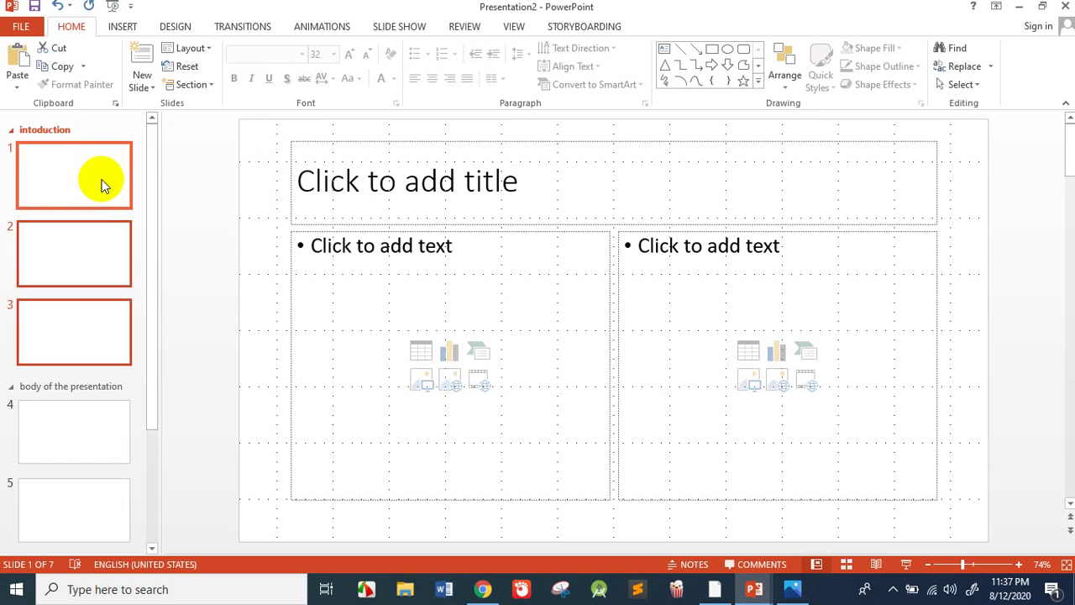
scroll(68, 370, down, 1)
scroll(67, 372, up, 1)
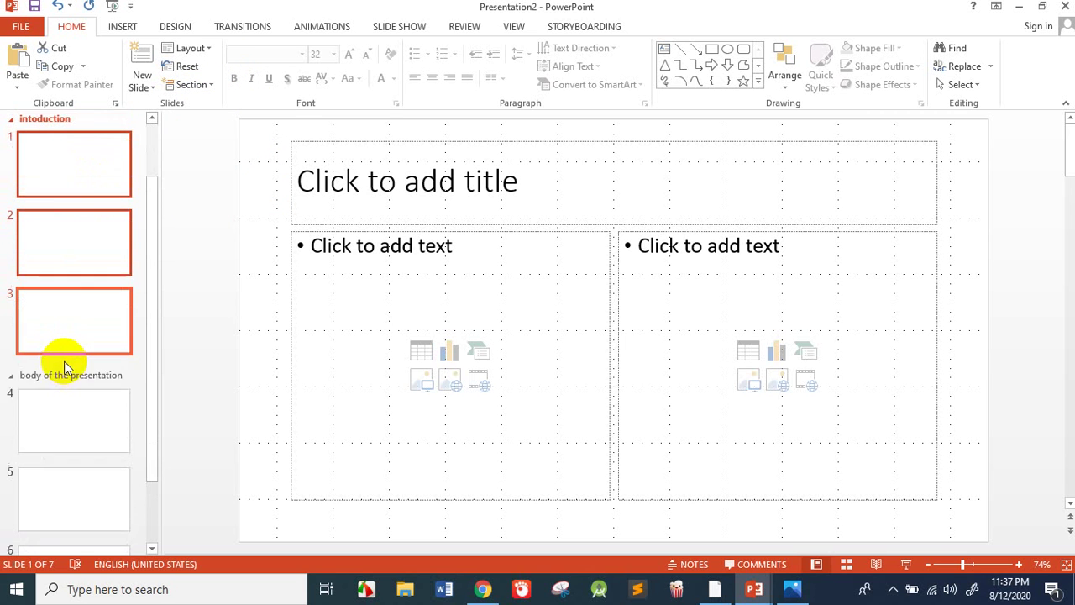
Remove all sections from the presentation.
click(211, 88)
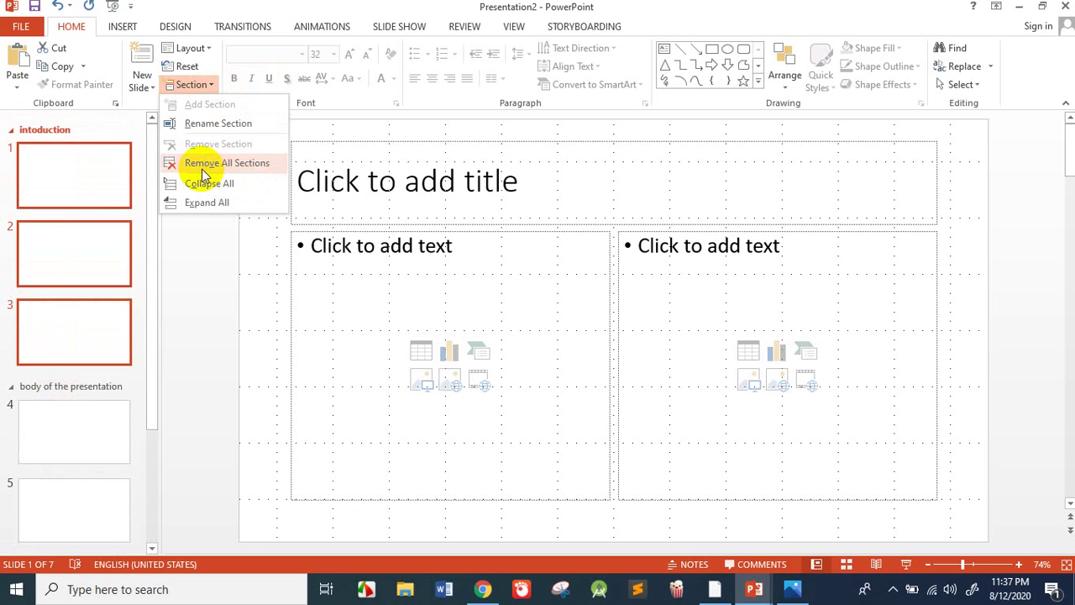
click(246, 168)
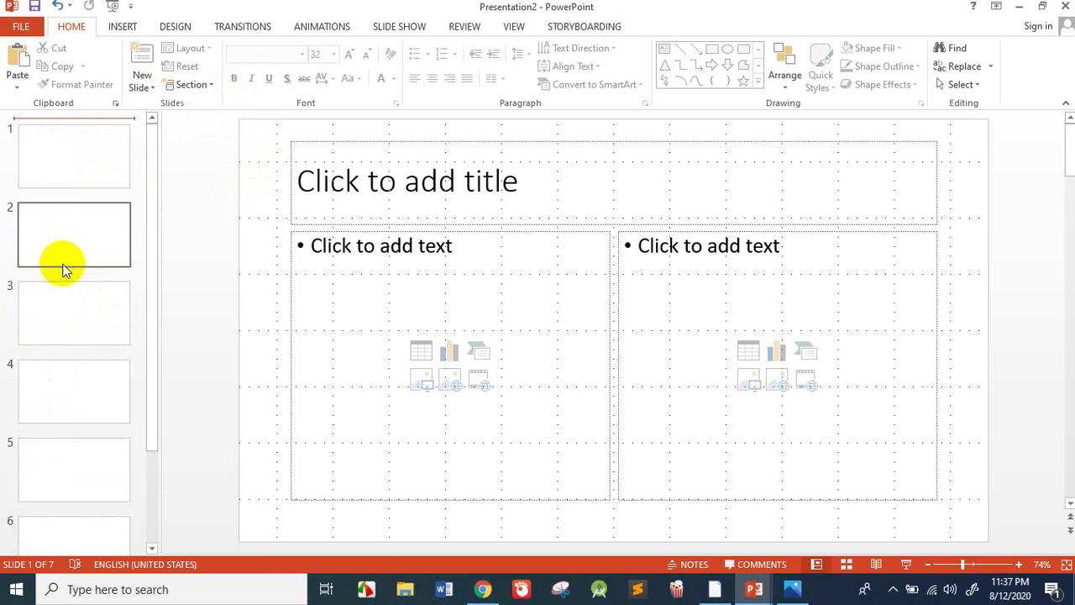
scroll(64, 263, down, 1)
scroll(65, 267, up, 1)
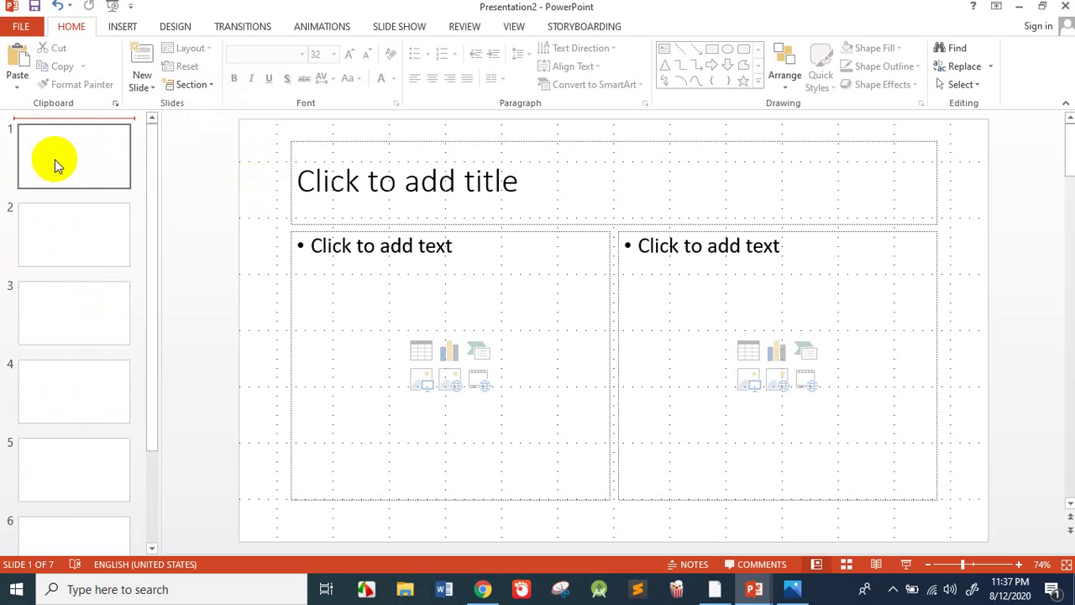